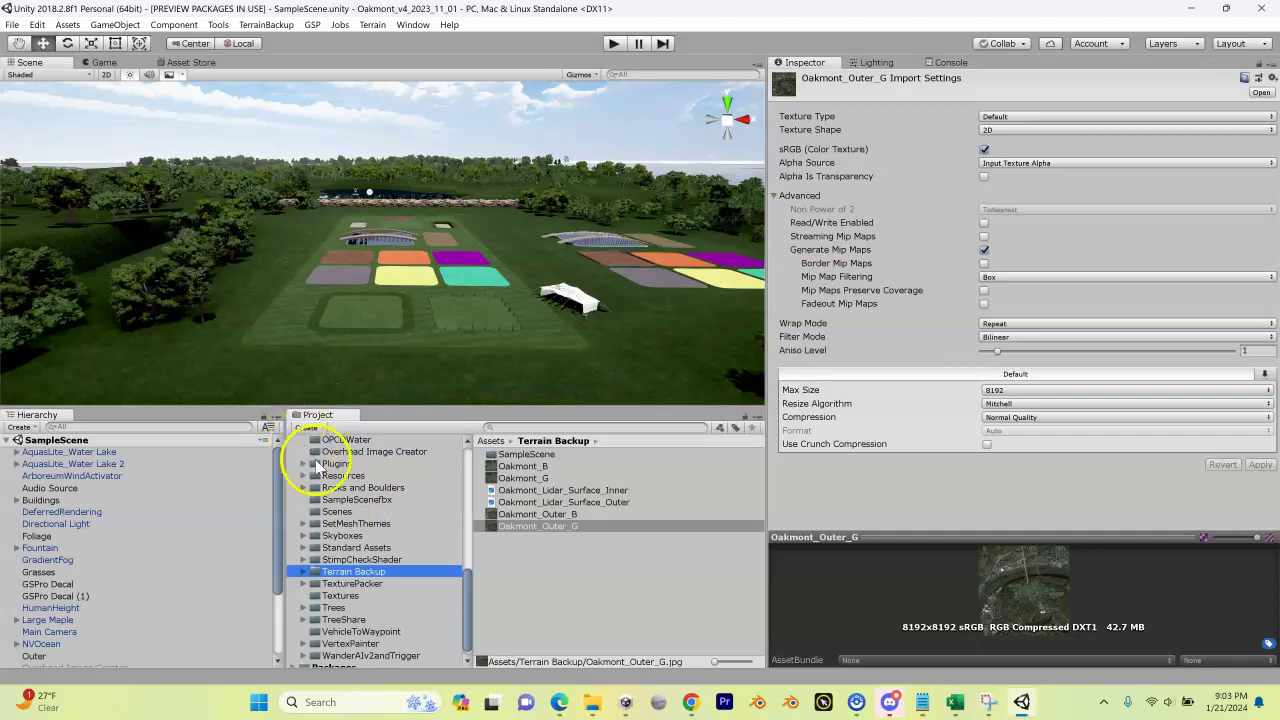
Open the ImportTerrain scene from the Assets > Scenes folder, replacing SampleScene
left_click(338, 512)
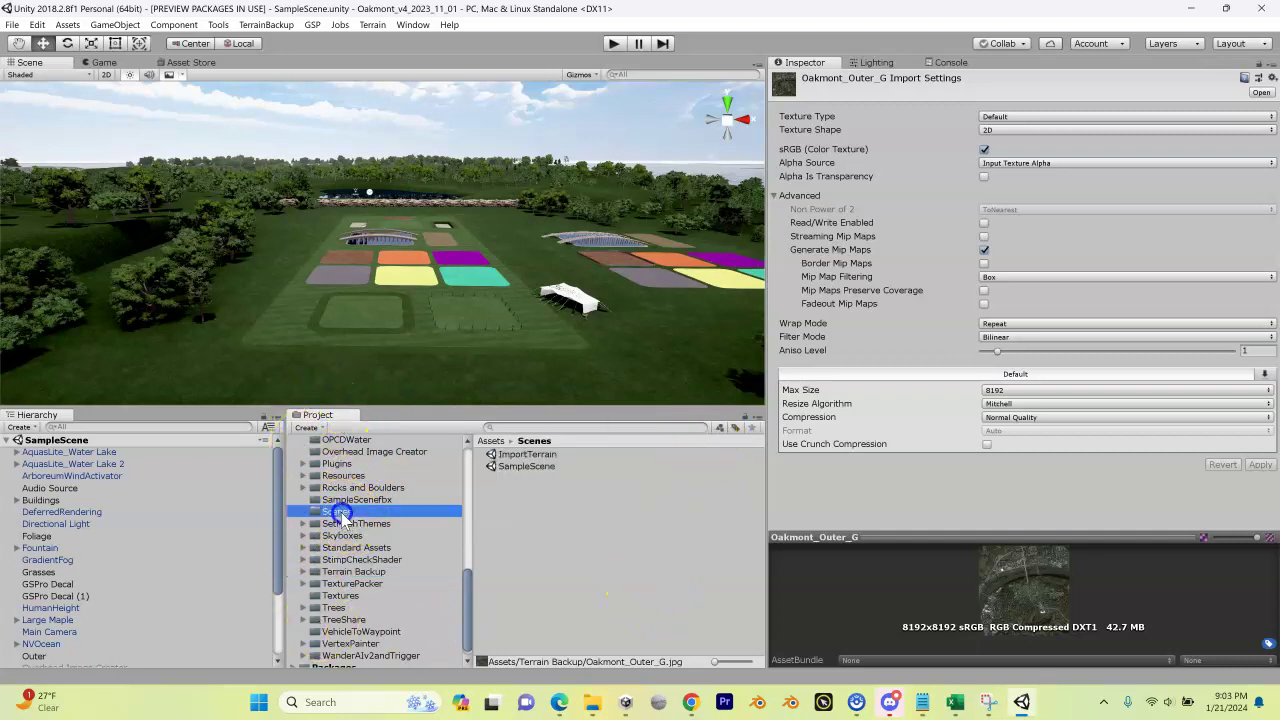
double_click(527, 454)
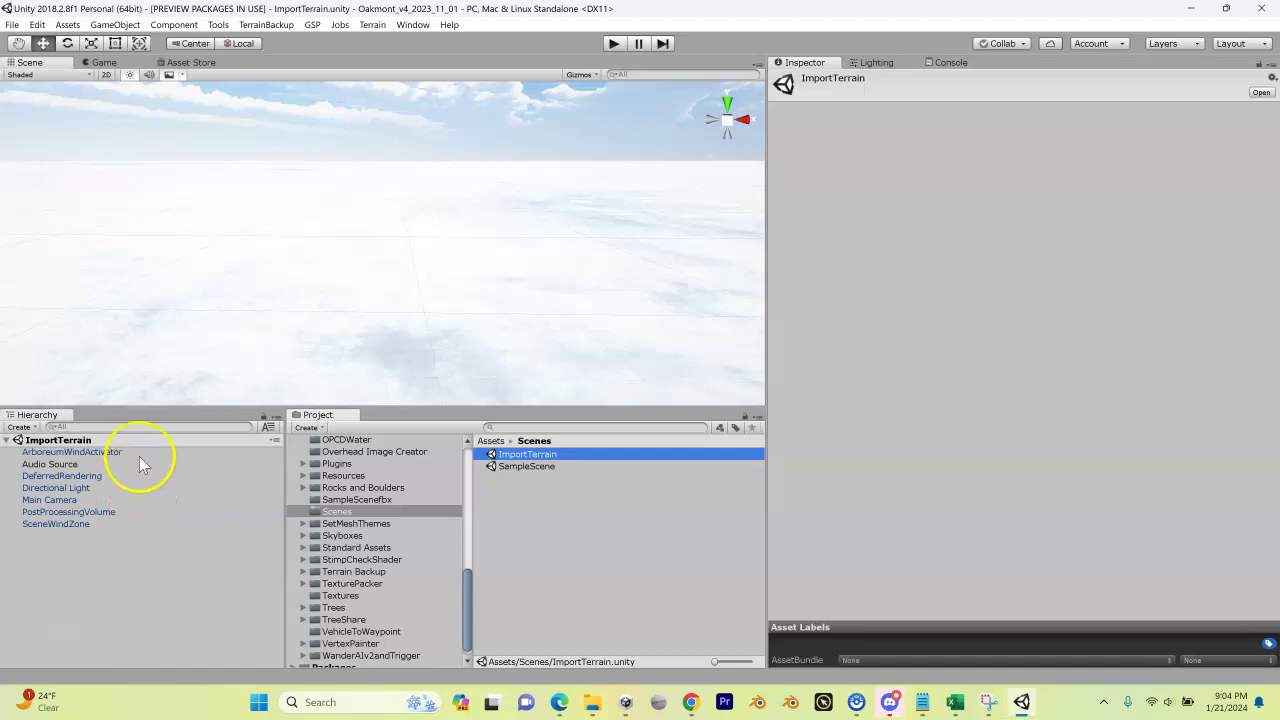
left_click_drag(386, 220, 363, 237, "alt")
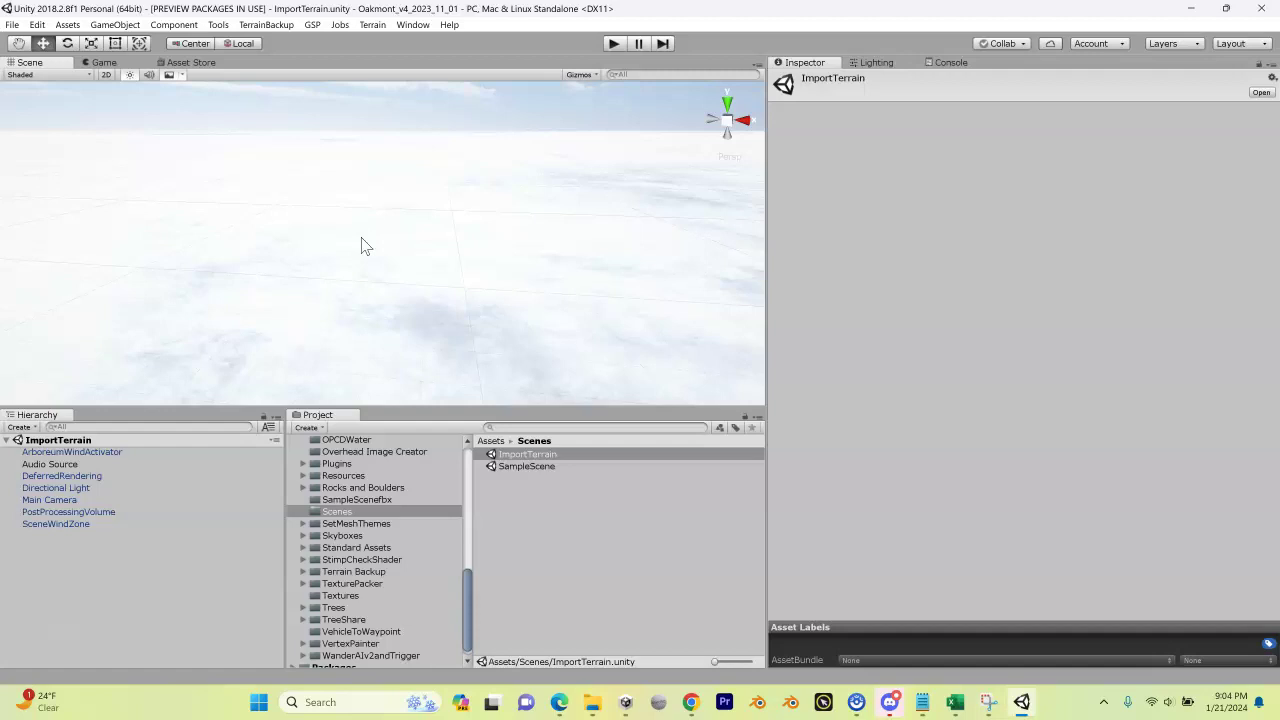
left_click(93, 451)
left_click(73, 465)
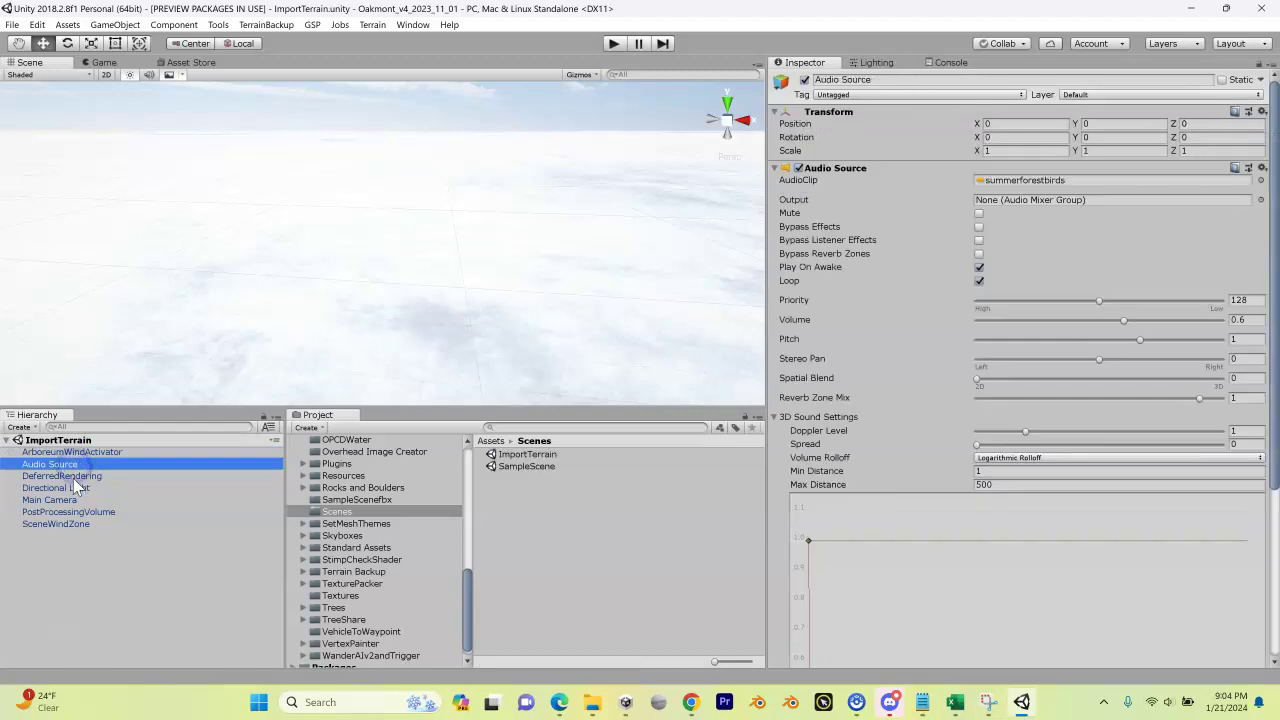
left_click(73, 478)
left_click(72, 488)
left_click(72, 500)
left_click(74, 512)
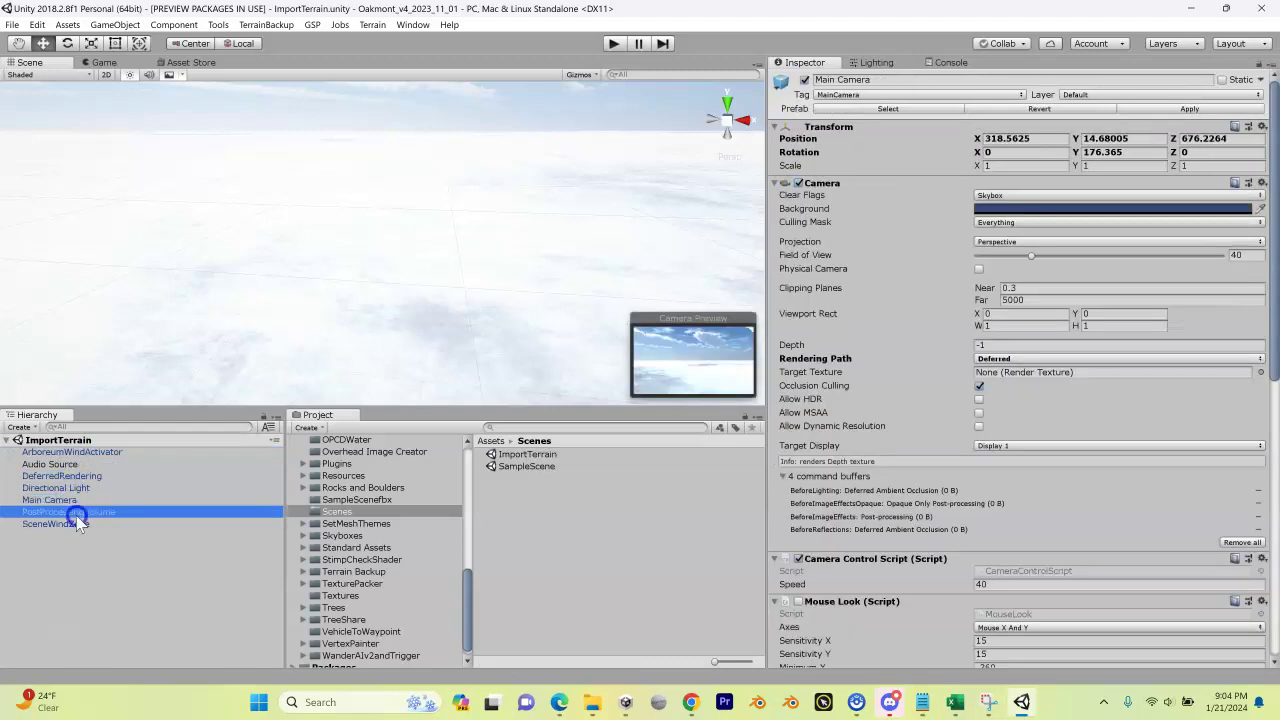
left_click(76, 524)
left_click(75, 452)
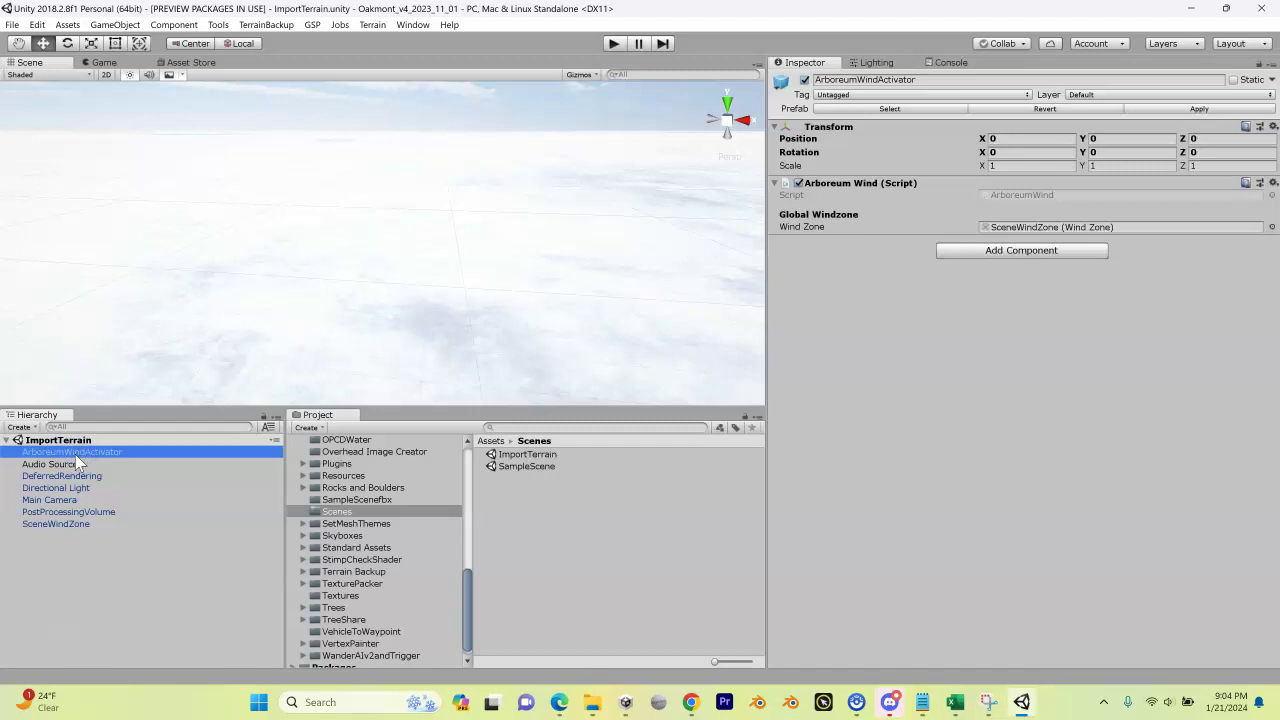
left_click(76, 466)
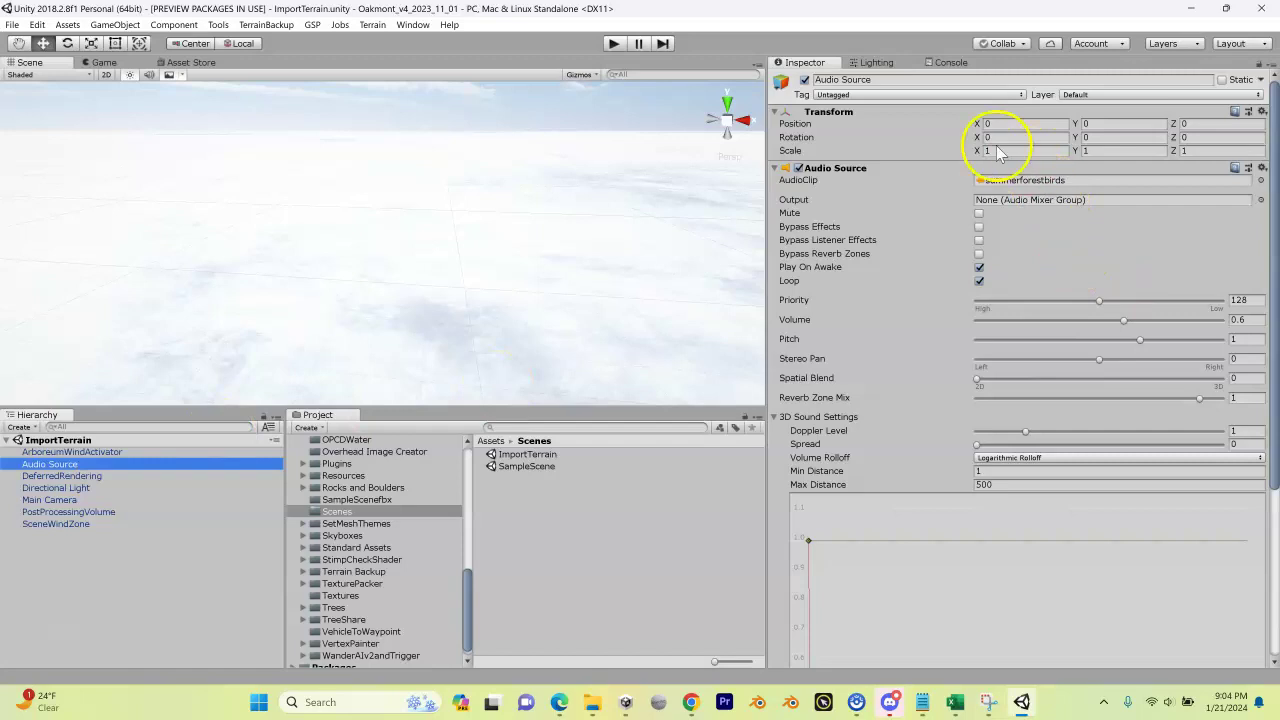
left_click(60, 477)
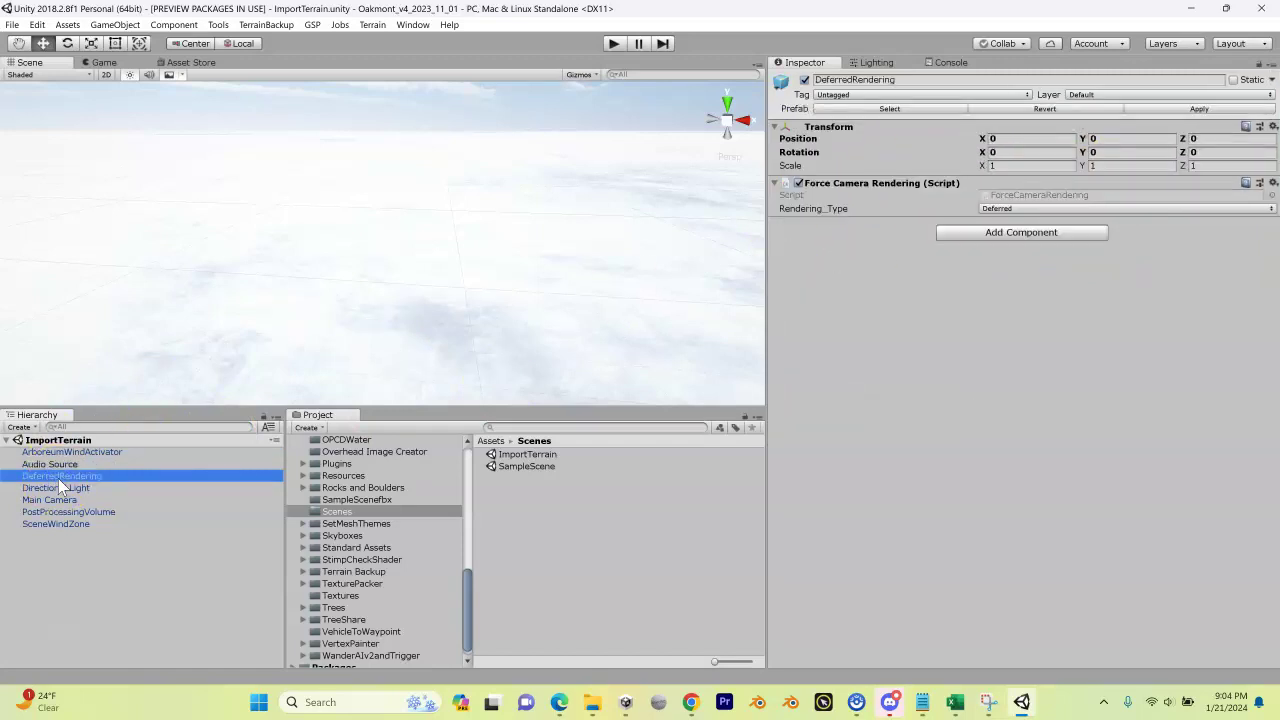
left_click(62, 488)
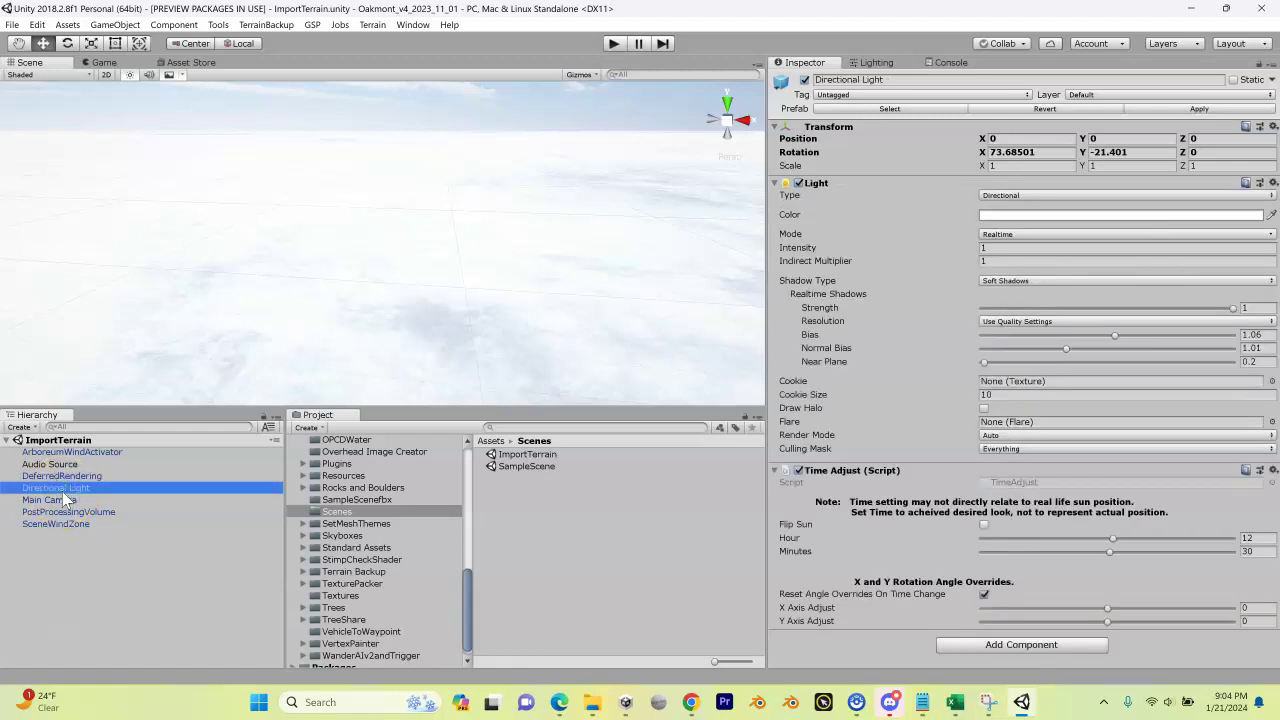
left_click(62, 497)
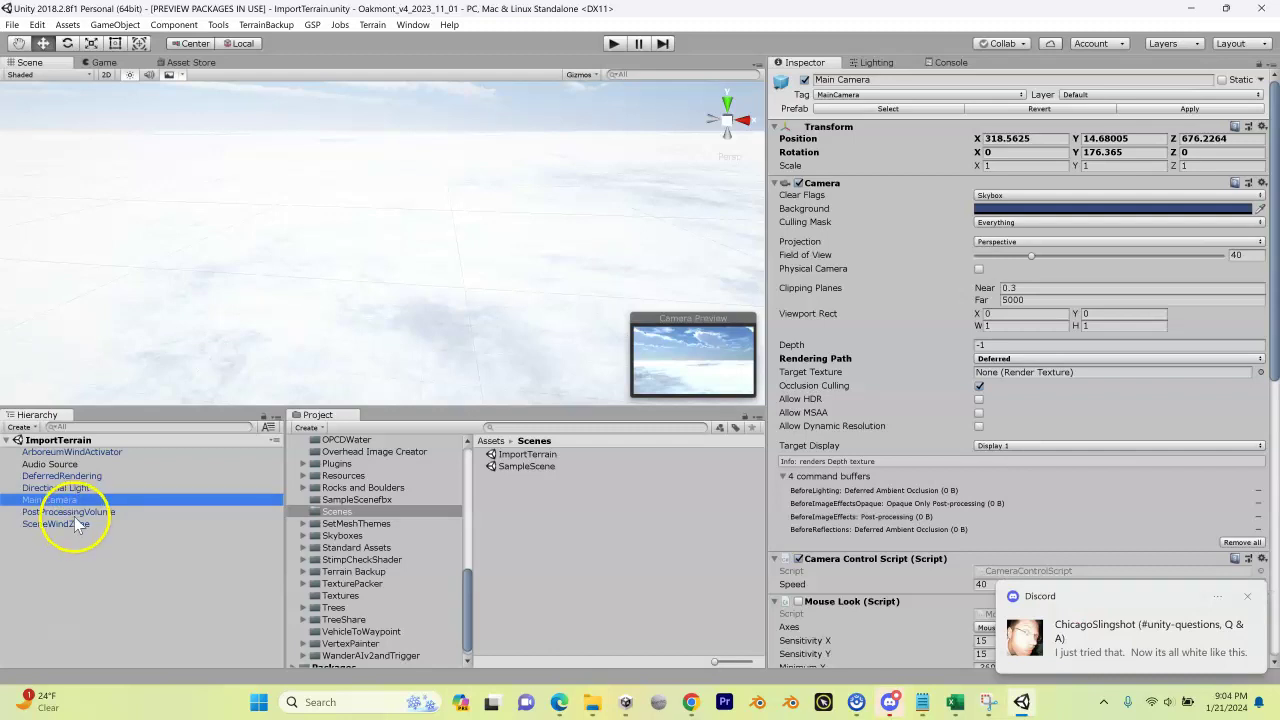
left_click(75, 512)
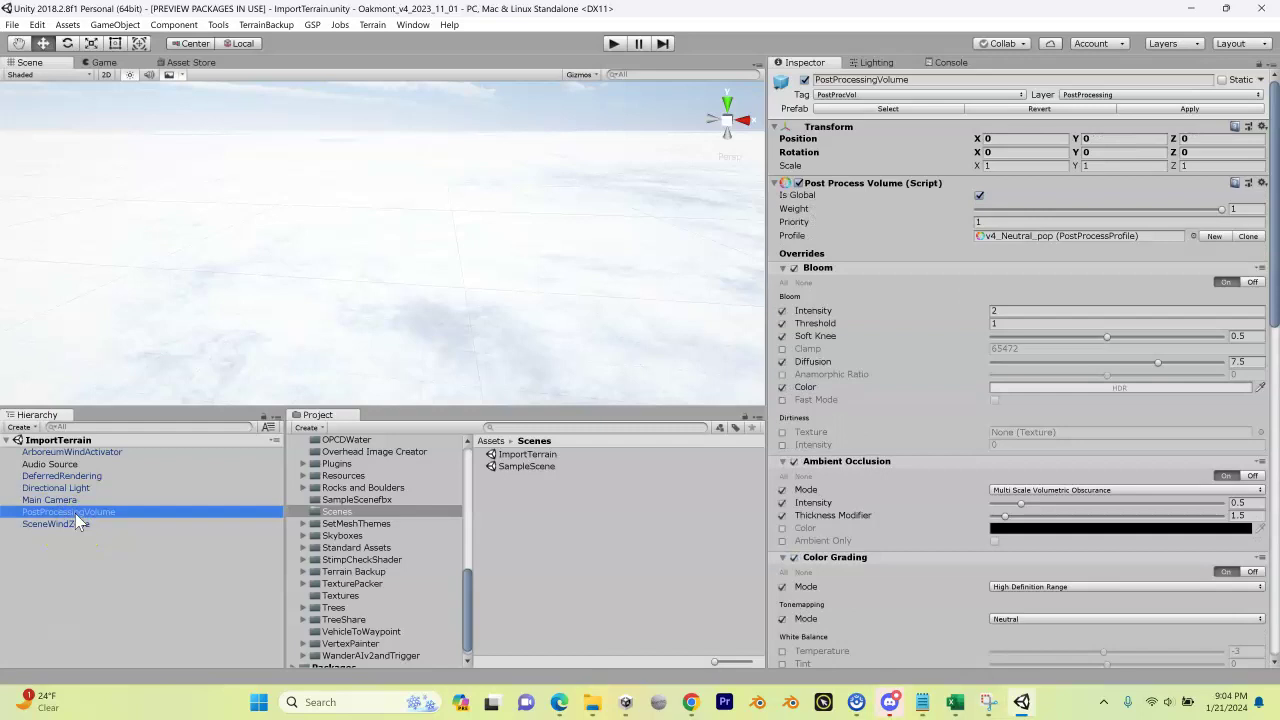
left_click(336, 321)
left_click(96, 525)
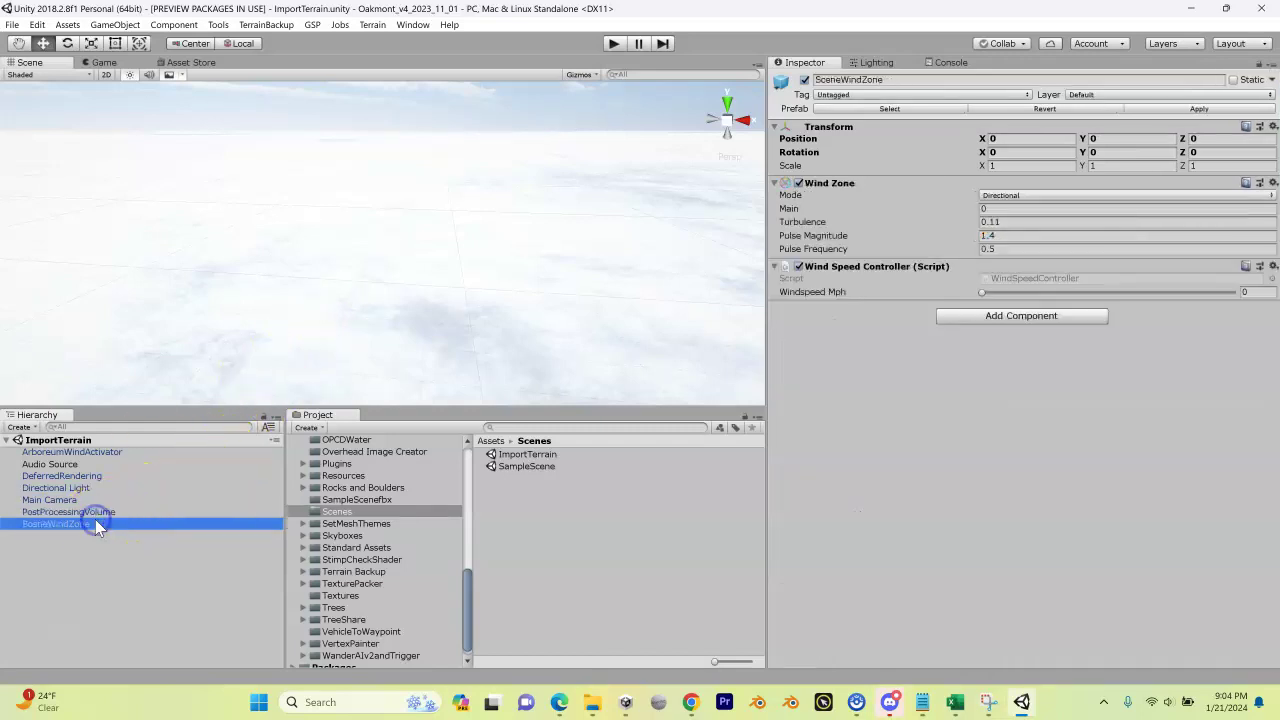
left_click(305, 289)
left_click(252, 386)
left_click(190, 540)
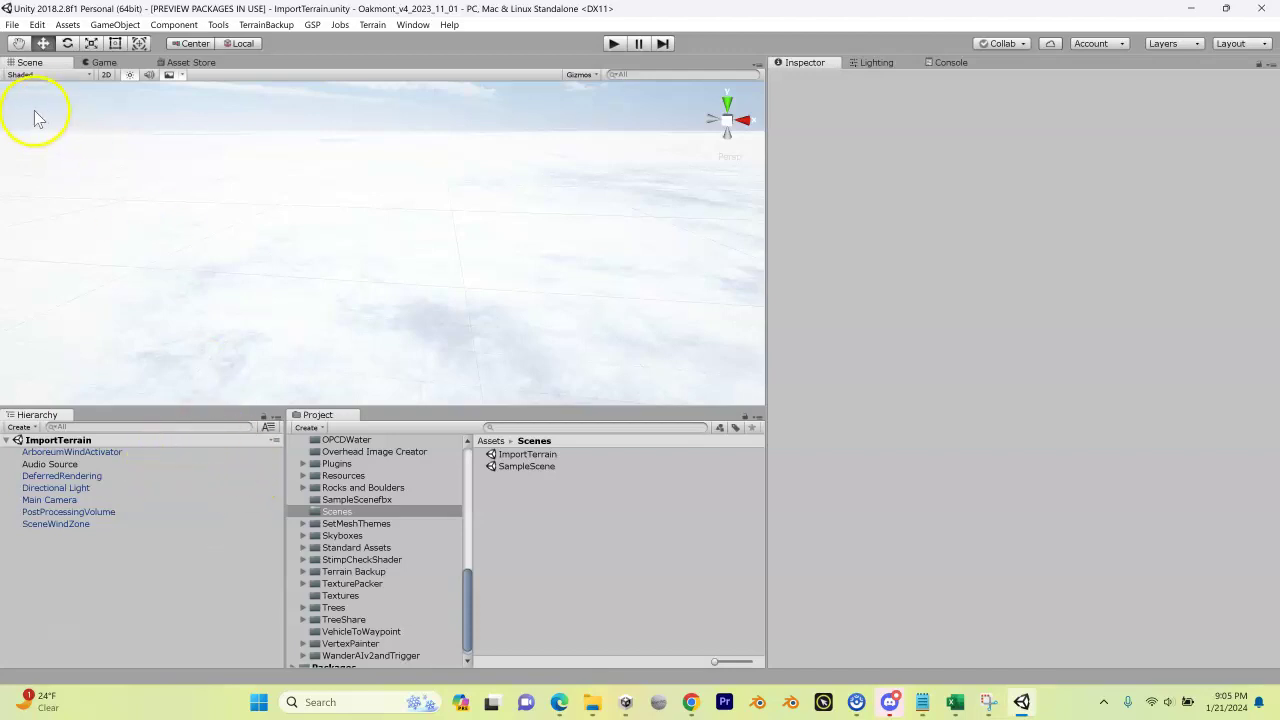
Start saving the scene under a new name, then cancel the save window
left_click(12, 24)
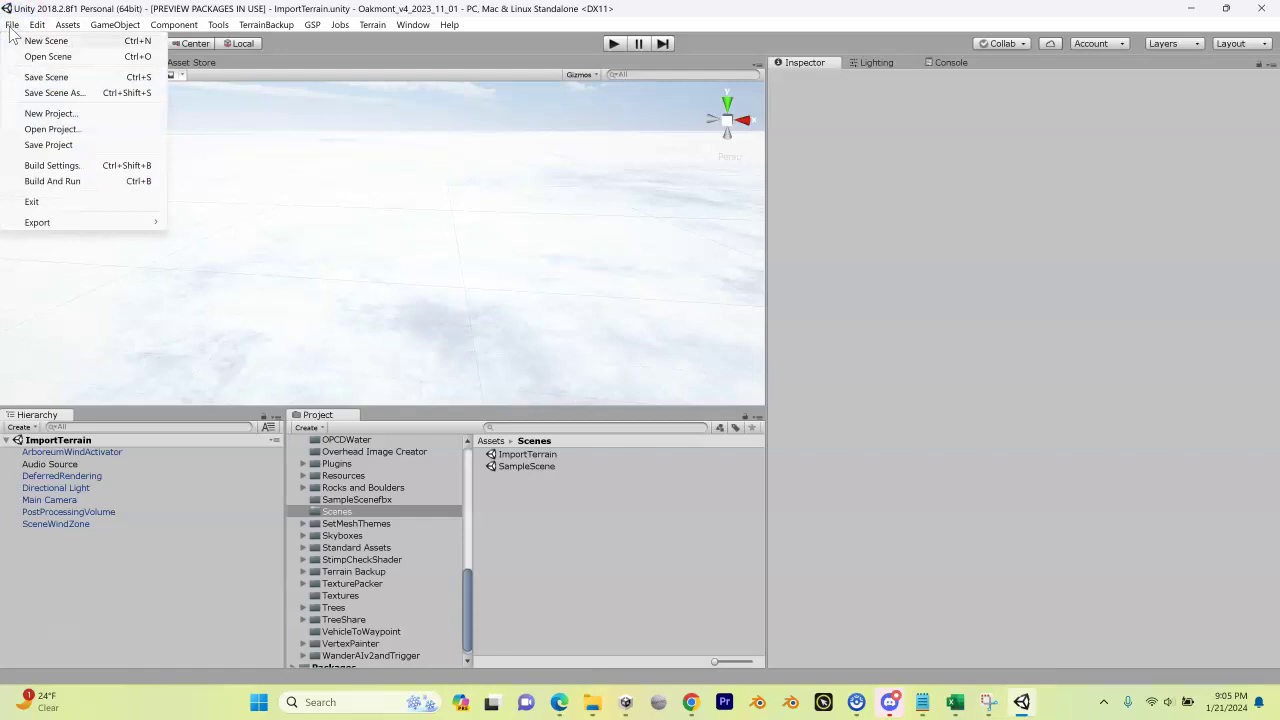
left_click(78, 93)
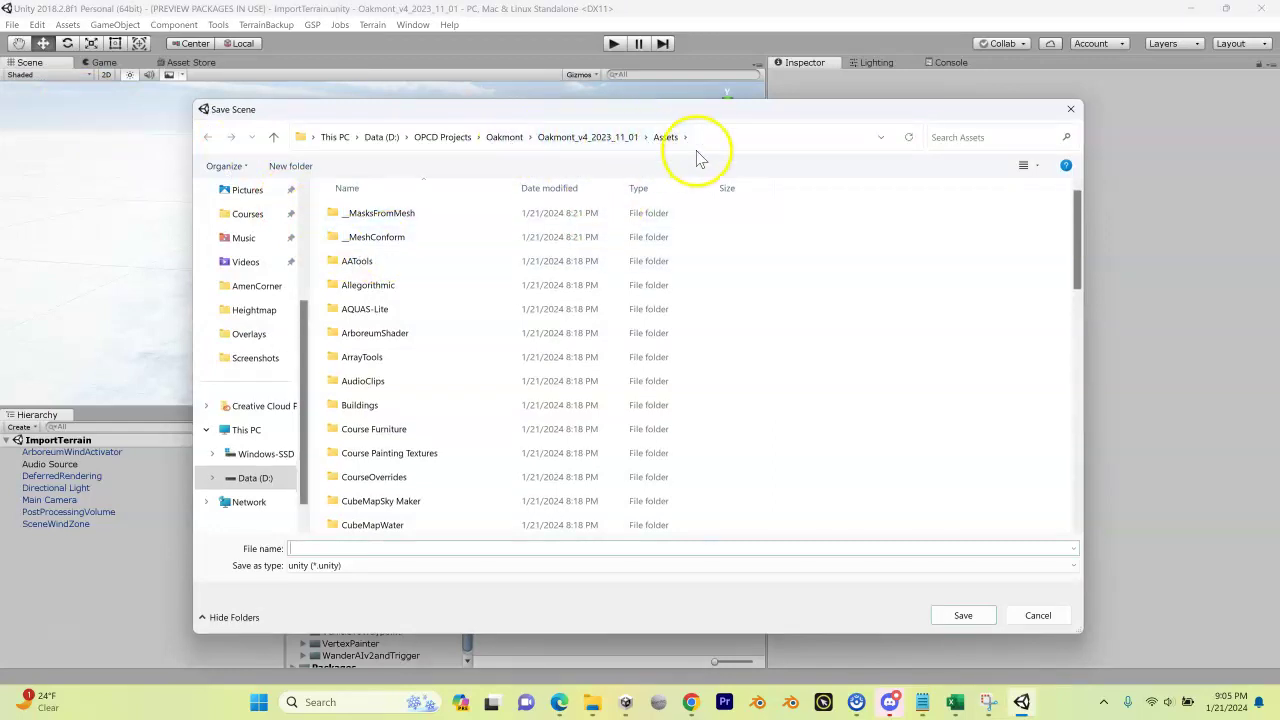
left_click_drag(686, 113, 884, 40)
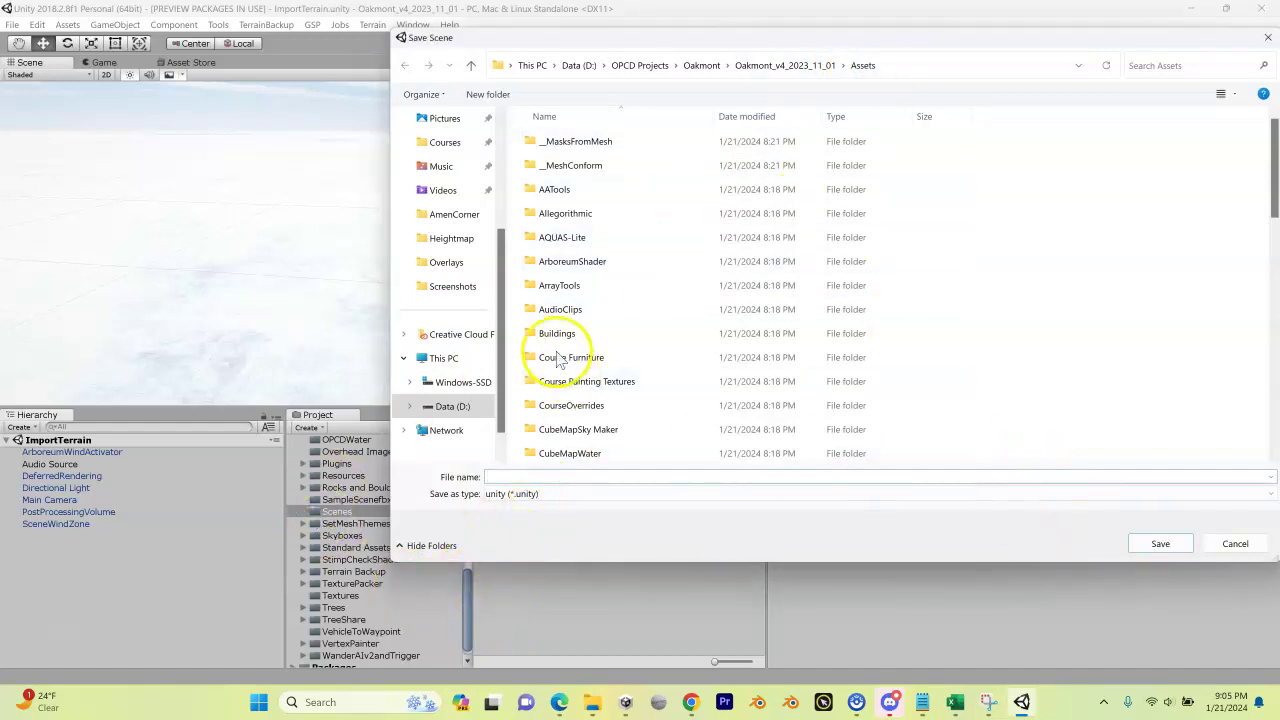
left_click(1230, 543)
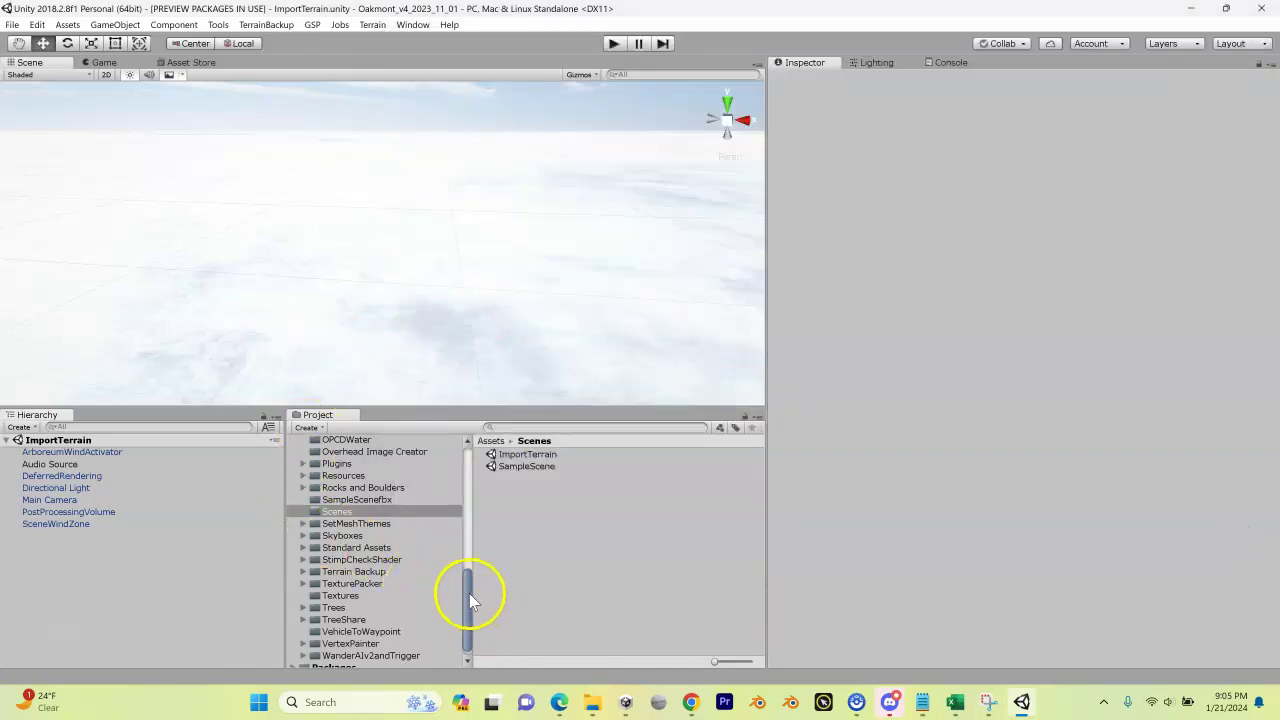
Scroll the Project tree up and select the top-level Assets folder
left_click_drag(467, 594, 467, 449)
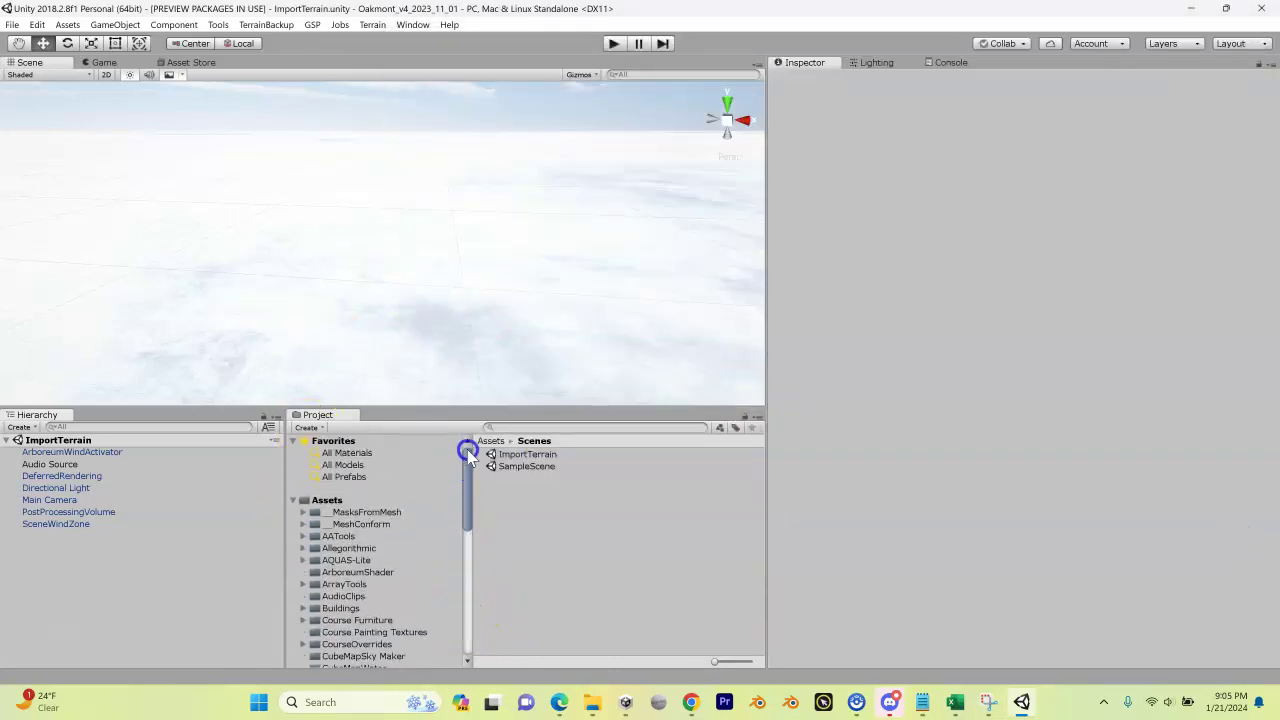
left_click(330, 502)
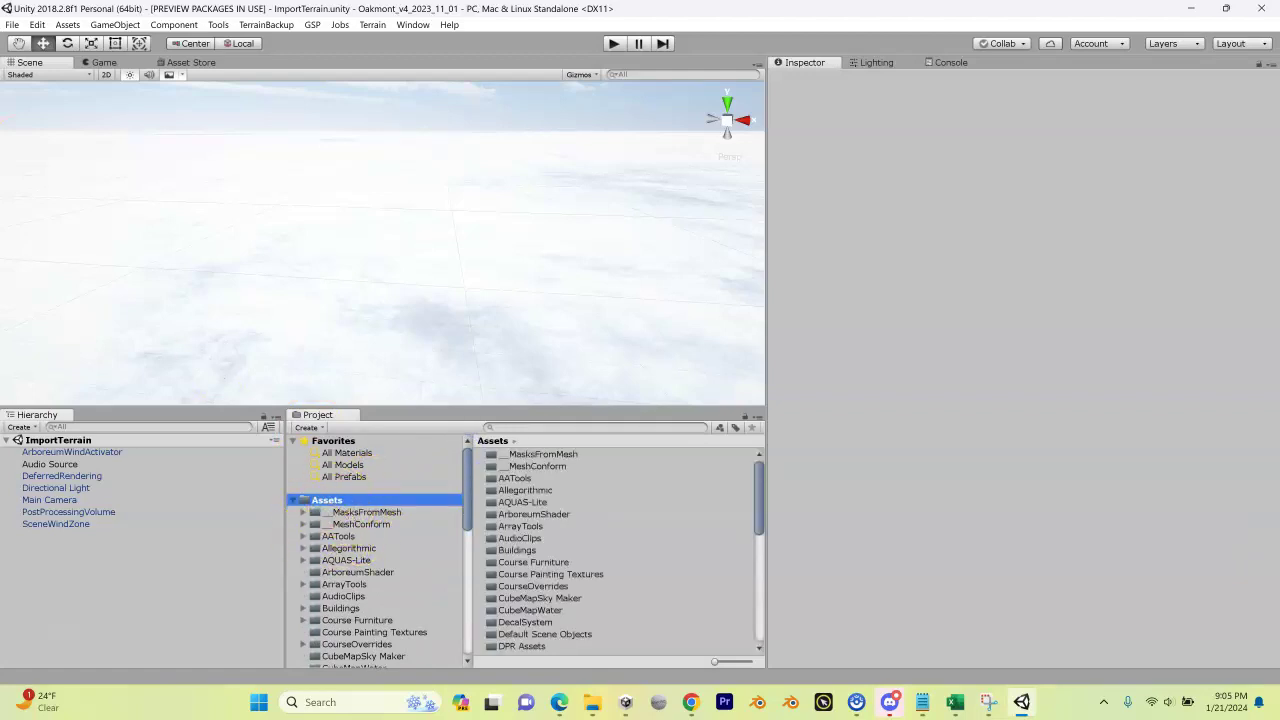
left_click(12, 24)
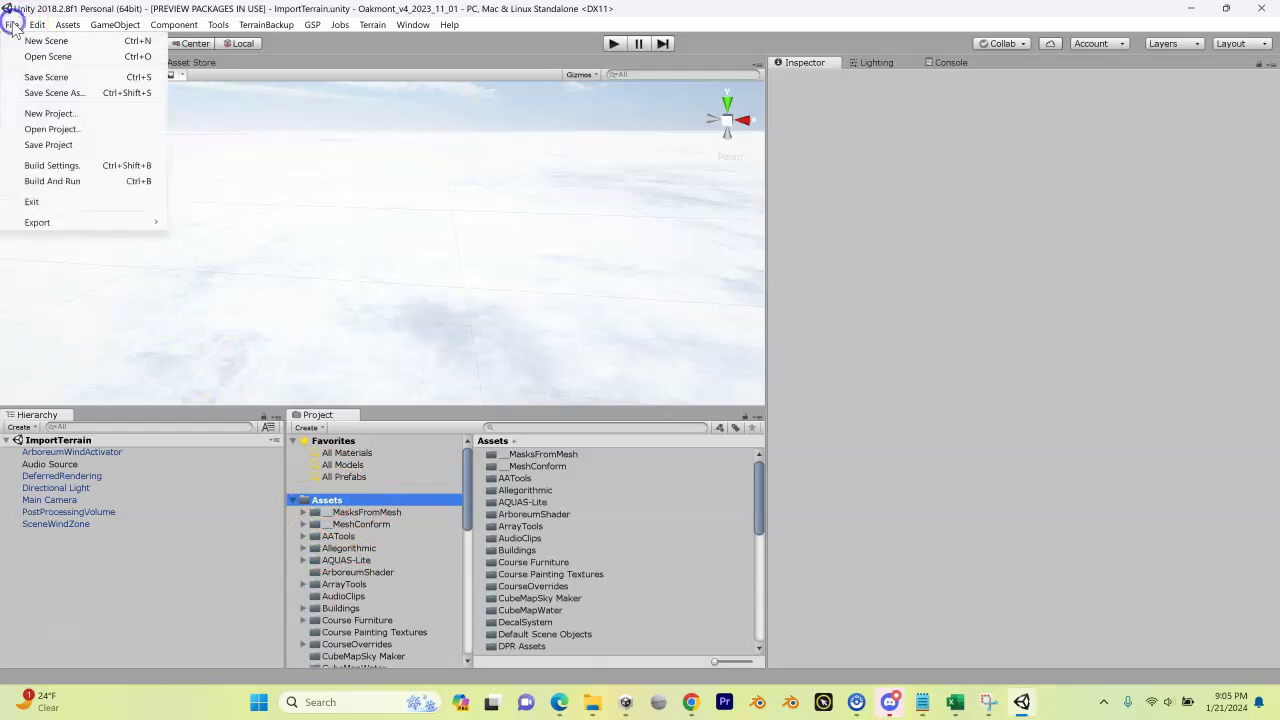
Save the scene into the Terrain Backup folder under the name Oakmont_Lidar_Scene
left_click(36, 93)
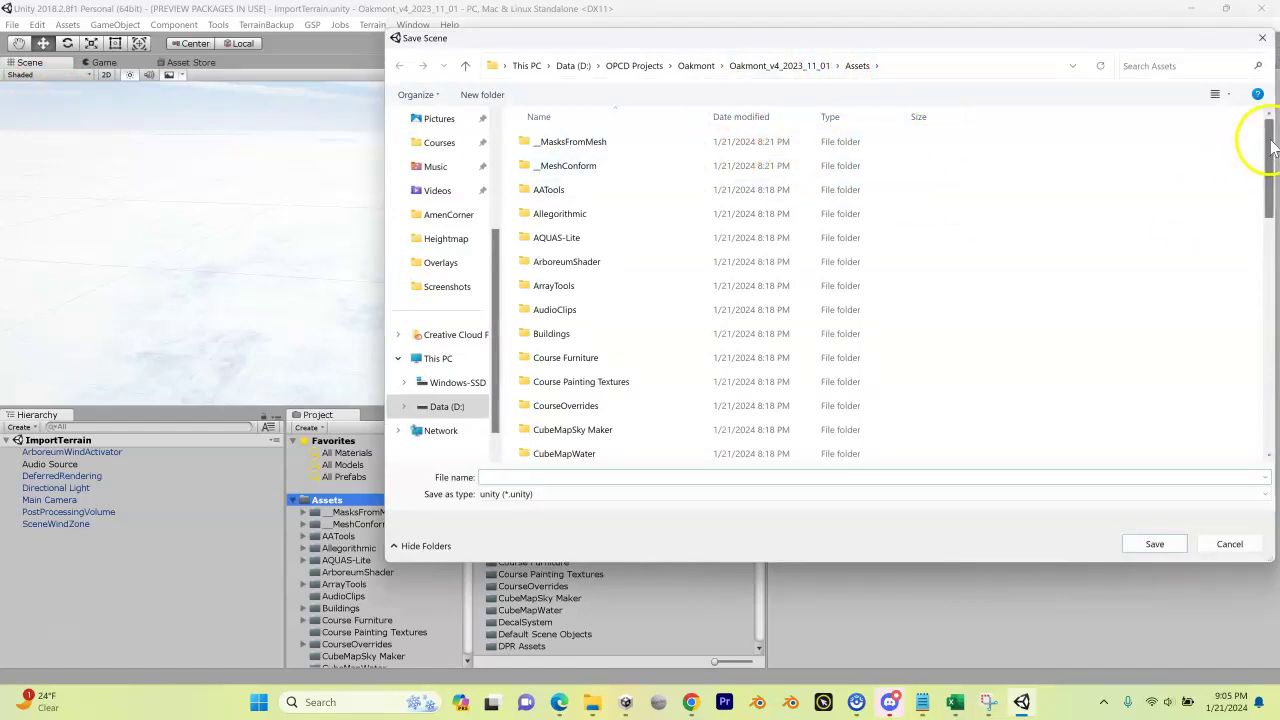
left_click_drag(1272, 148, 1274, 372)
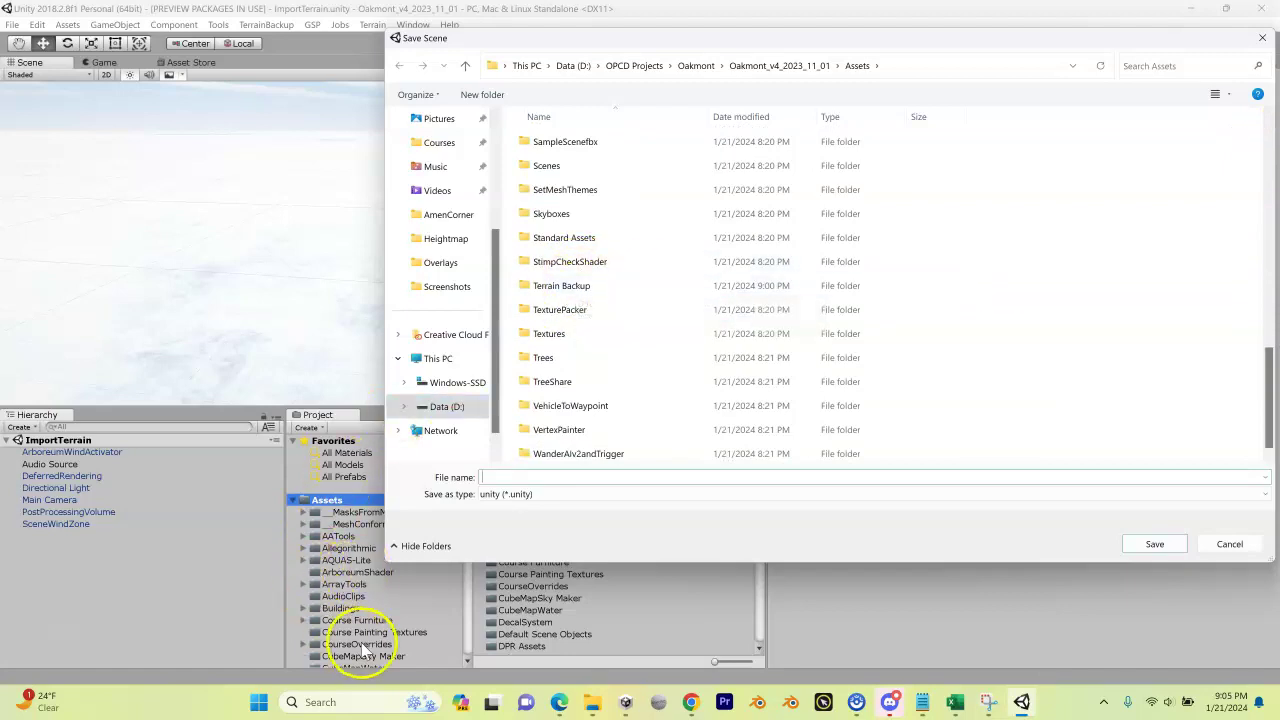
left_click(553, 287)
double_click(553, 287)
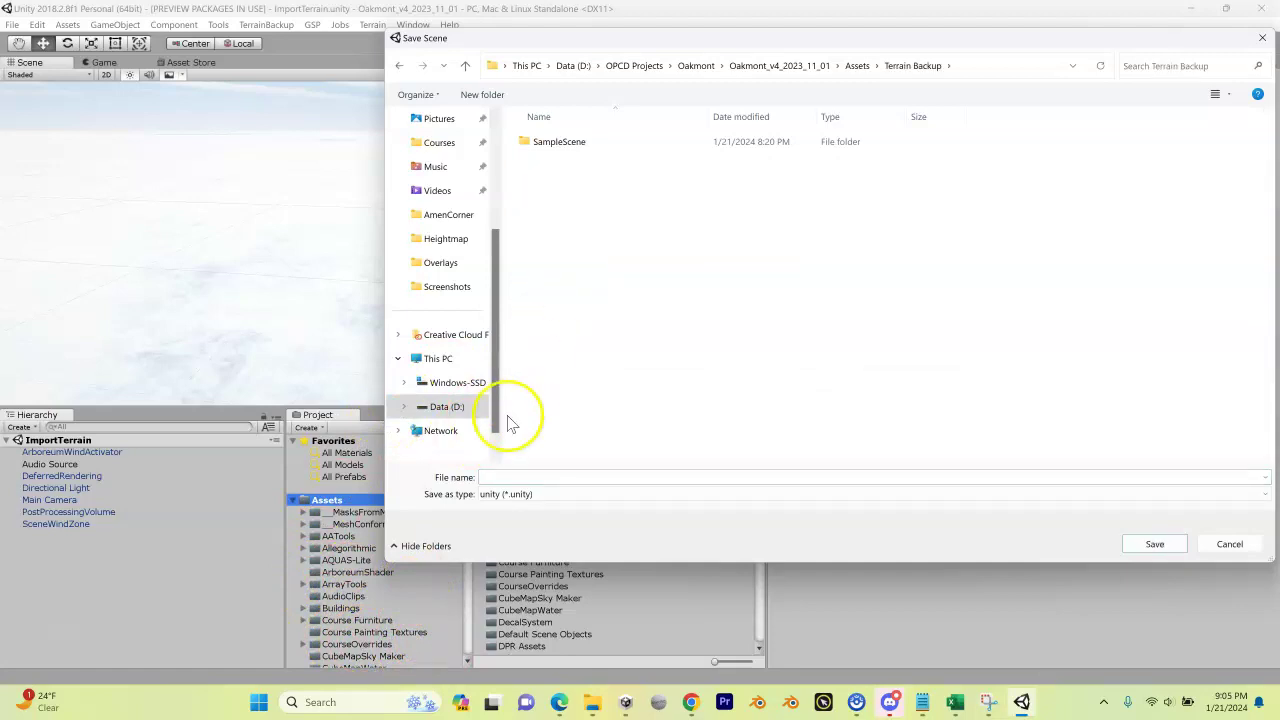
left_click(504, 477)
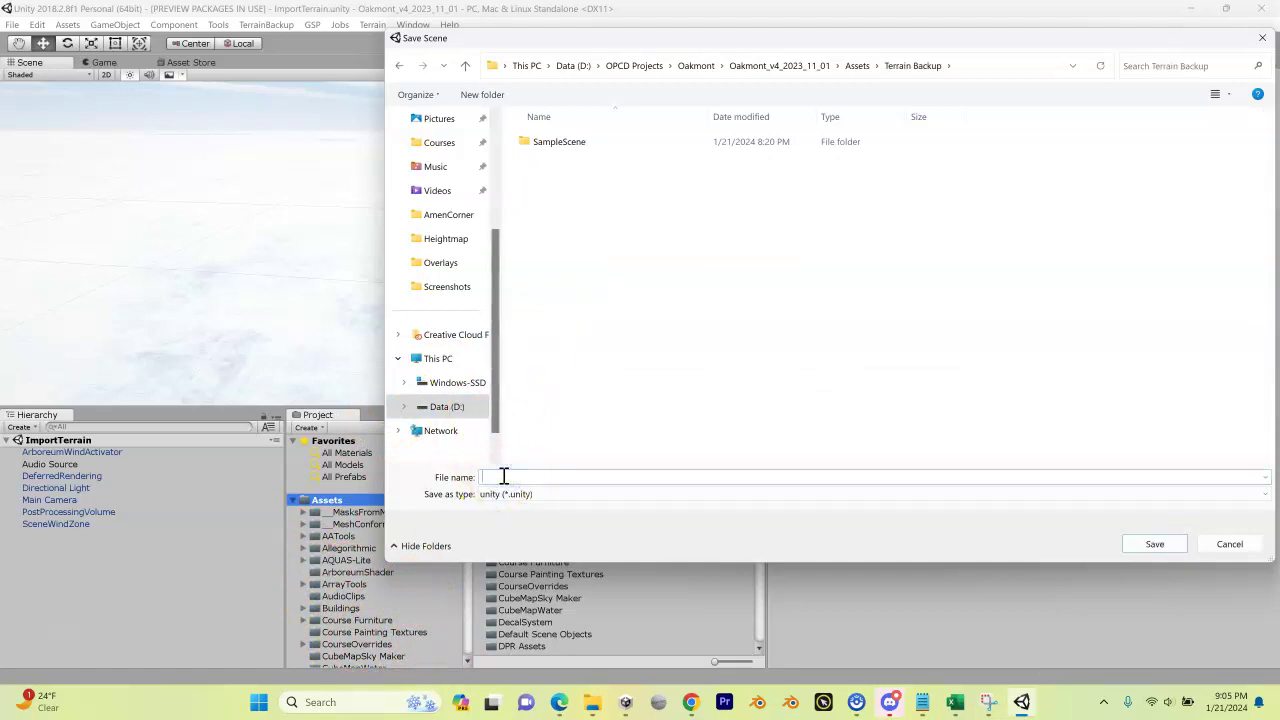
type("O")
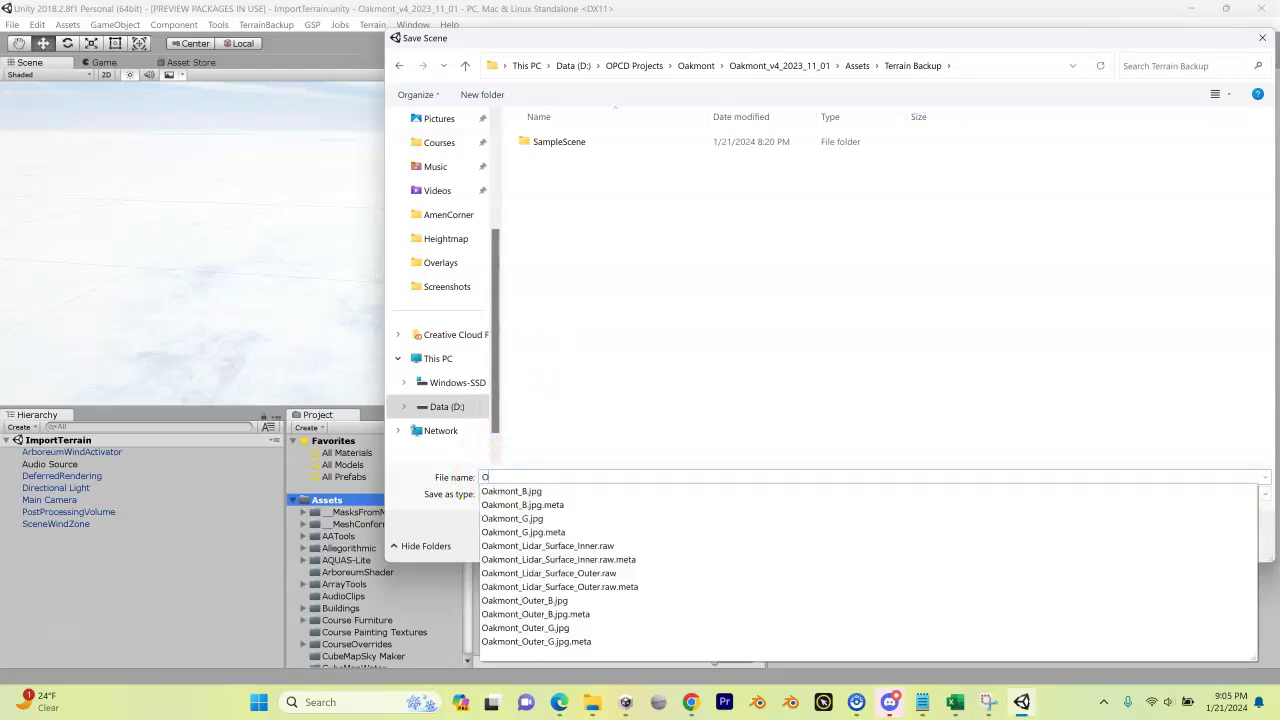
type("akmont_Lid")
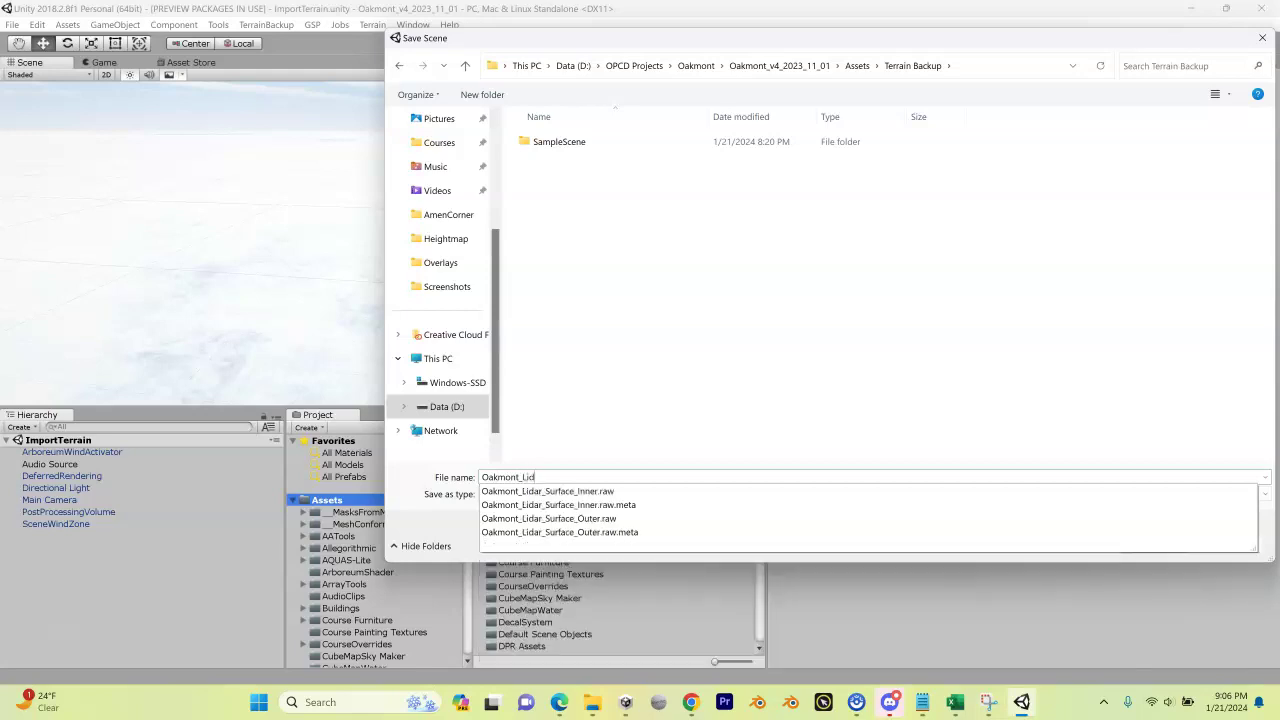
type("ar_Scene")
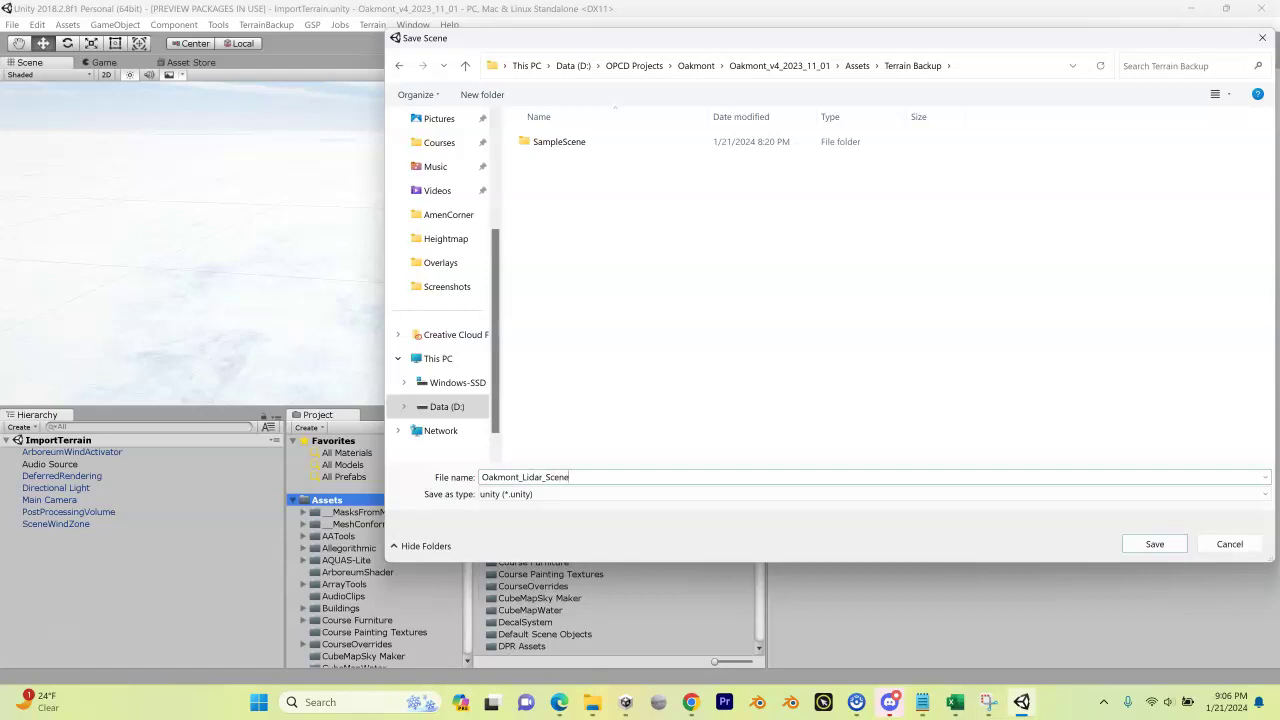
key("Return")
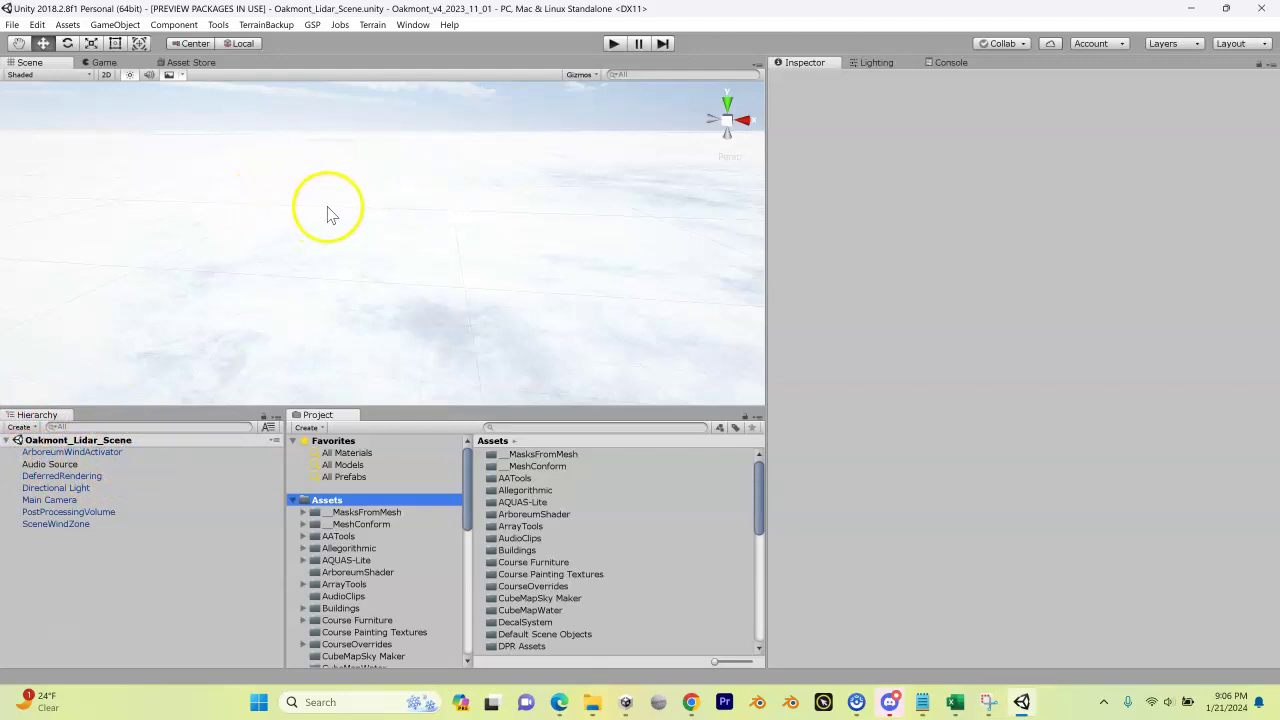
Tilt the Scene view downward and save the current scene again
right_click_drag(330, 215, 385, 232)
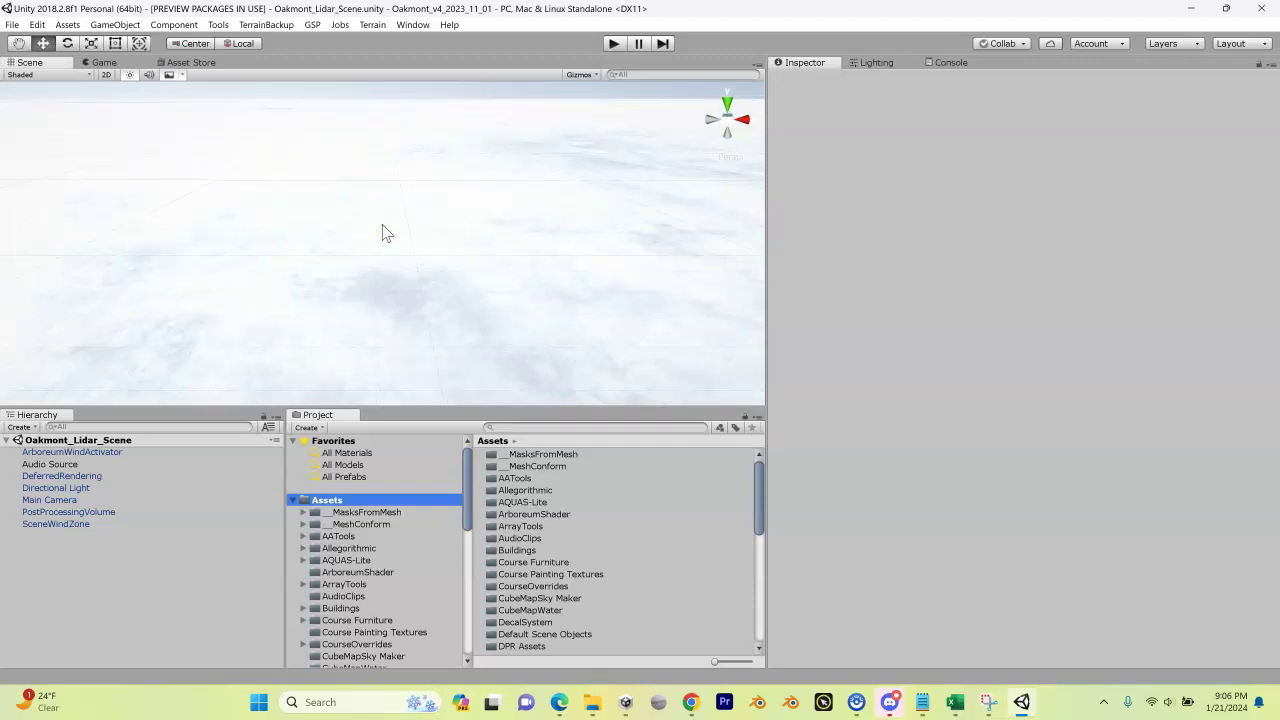
left_click(14, 26)
left_click(29, 75)
Show the Terrain Backup folder and select the saved Oakmont_Lidar_Scene file
scroll(424, 532, "down", 10)
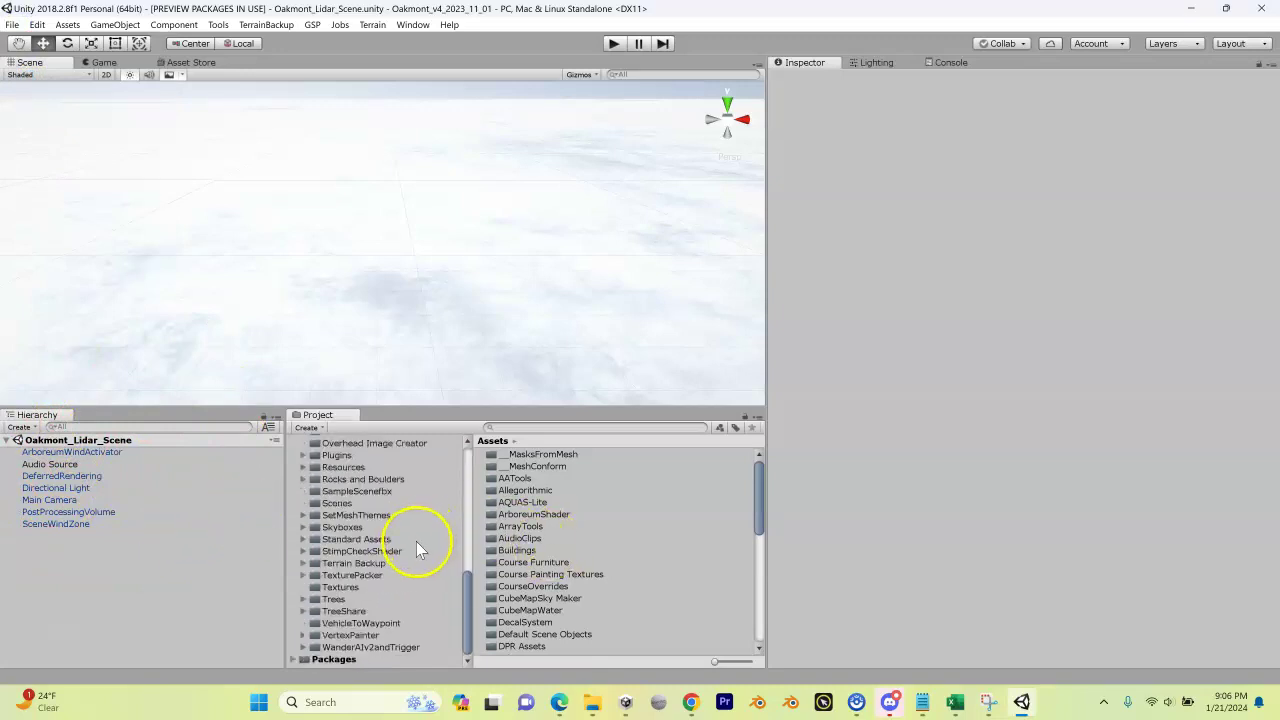
left_click(348, 563)
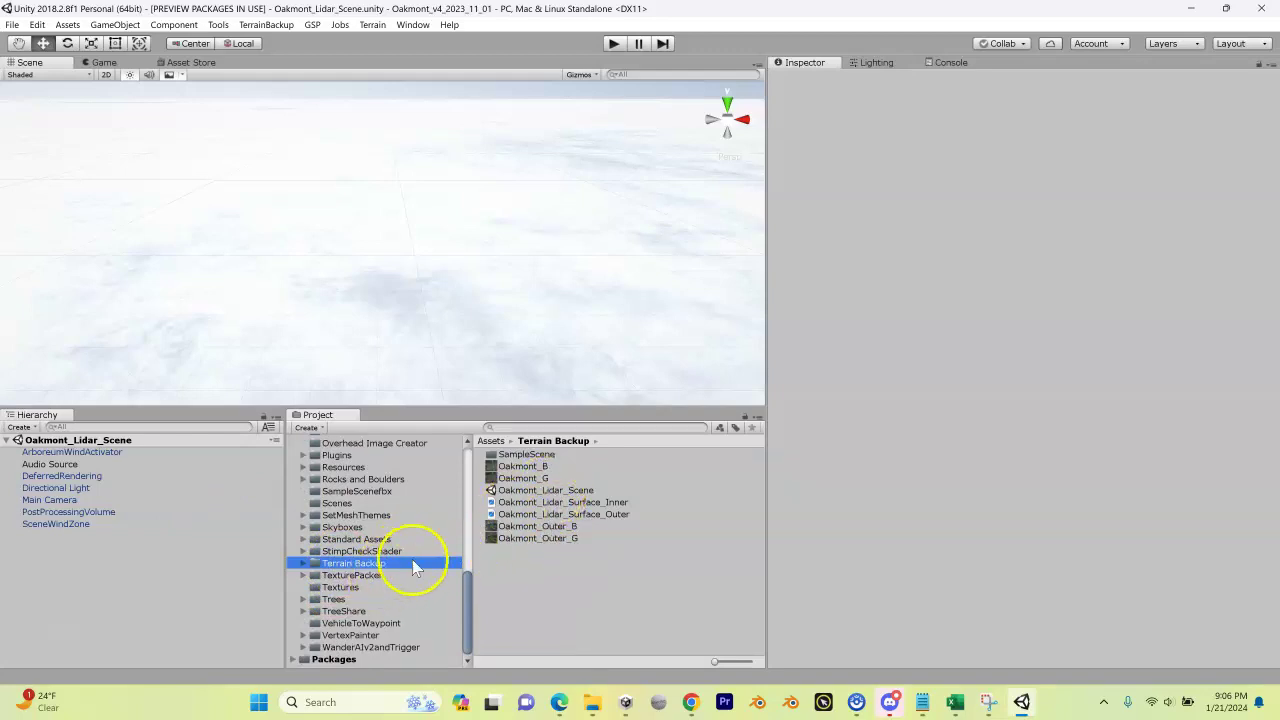
left_click(552, 491)
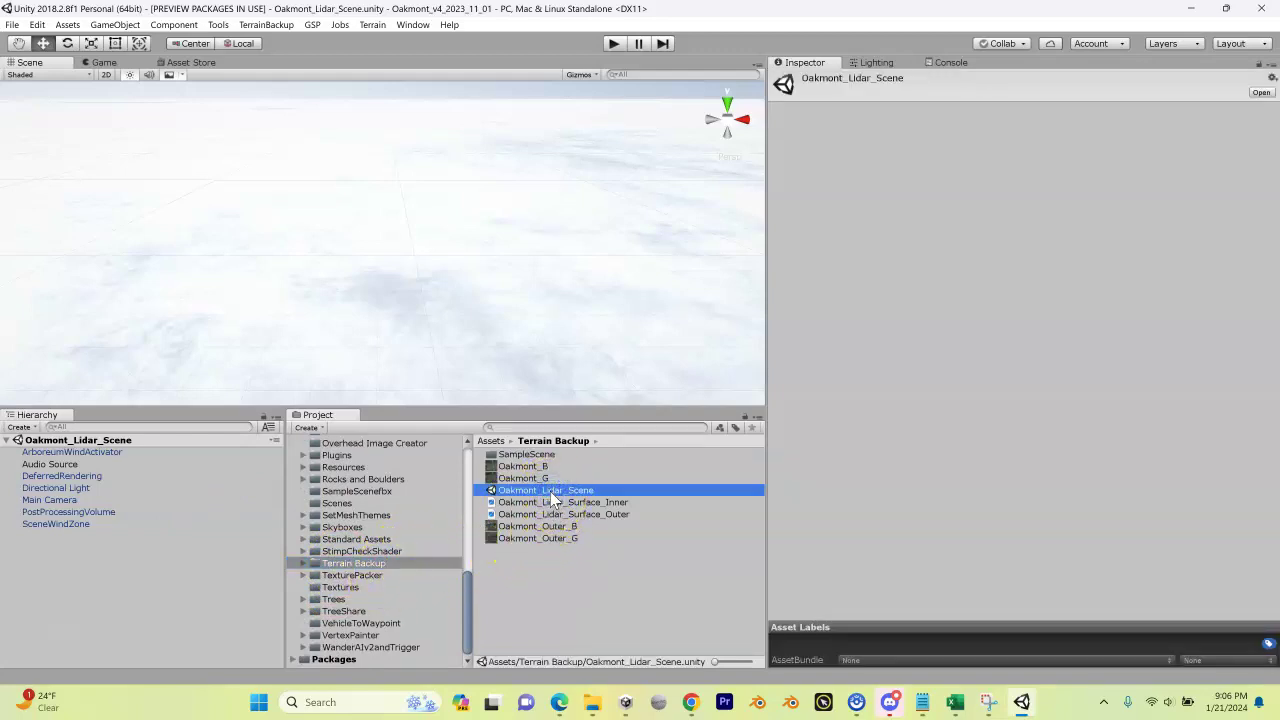